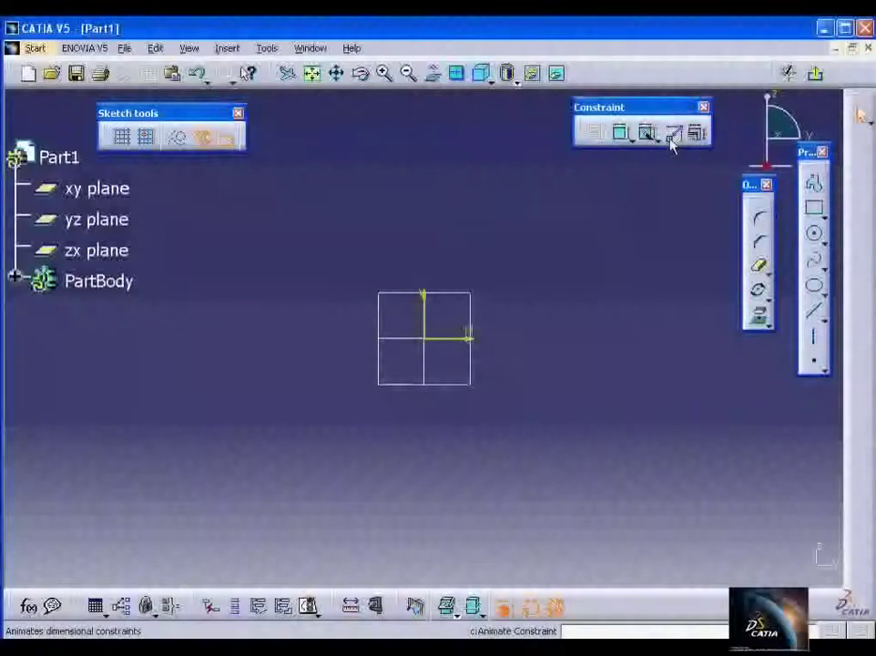
Step: Draw a rectangle and delete its bottom line to leave an open three-sided shape
{"action": "left_click", "coordinate": [812, 211]}
{"action": "left_click", "coordinate": [340, 181]}
{"action": "left_click", "coordinate": [548, 261]}
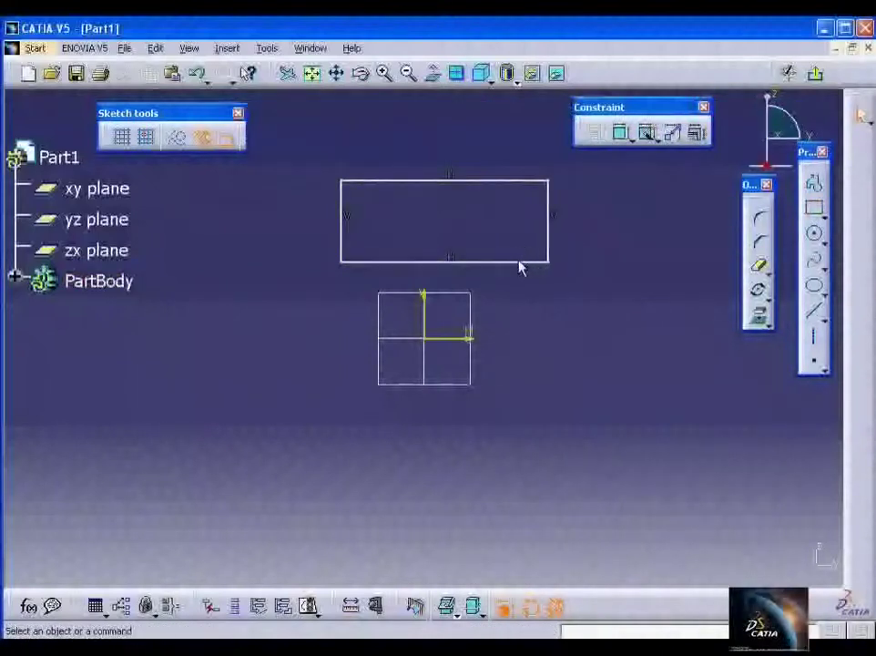
{"action": "right_click", "coordinate": [519, 266]}
{"action": "left_click", "coordinate": [565, 494]}
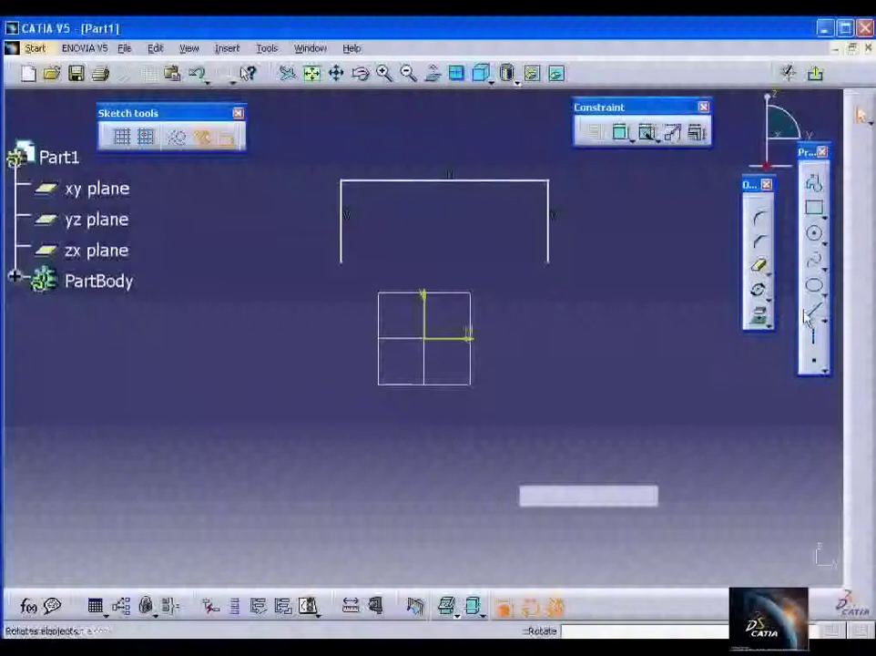
Step: Draw a circle centred on the sketch origin below the rectangle
{"action": "left_click", "coordinate": [815, 239]}
{"action": "left_click", "coordinate": [434, 339]}
{"action": "left_click", "coordinate": [442, 285]}
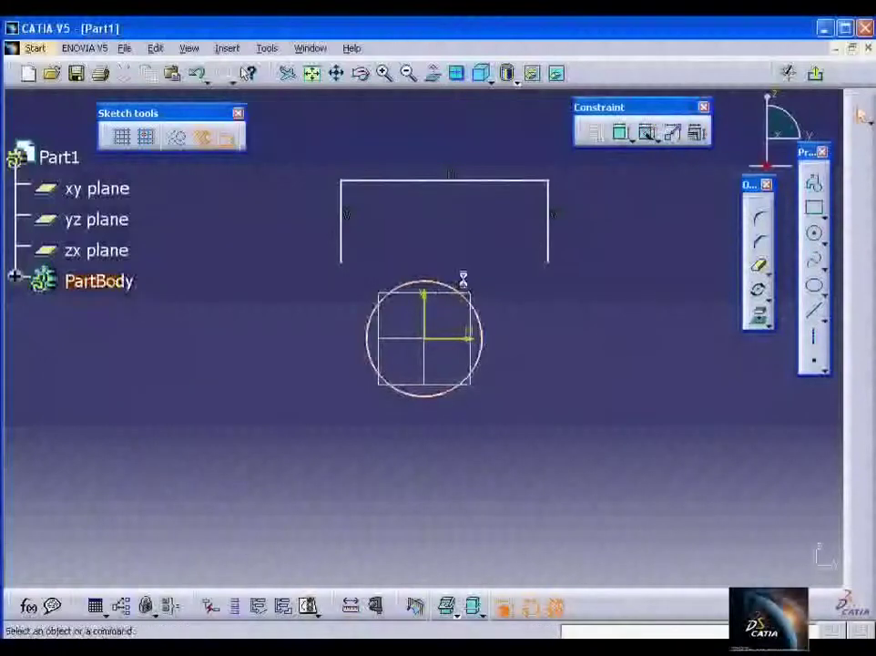
Step: Make the two vertical lines symmetric about the vertical axis
{"action": "mouse_move", "coordinate": [481, 288]}
{"action": "middle_mouse_down"}
{"action": "mouse_move", "coordinate": [505, 319]}
{"action": "mouse_move", "coordinate": [515, 374]}
{"action": "middle_mouse_up"}
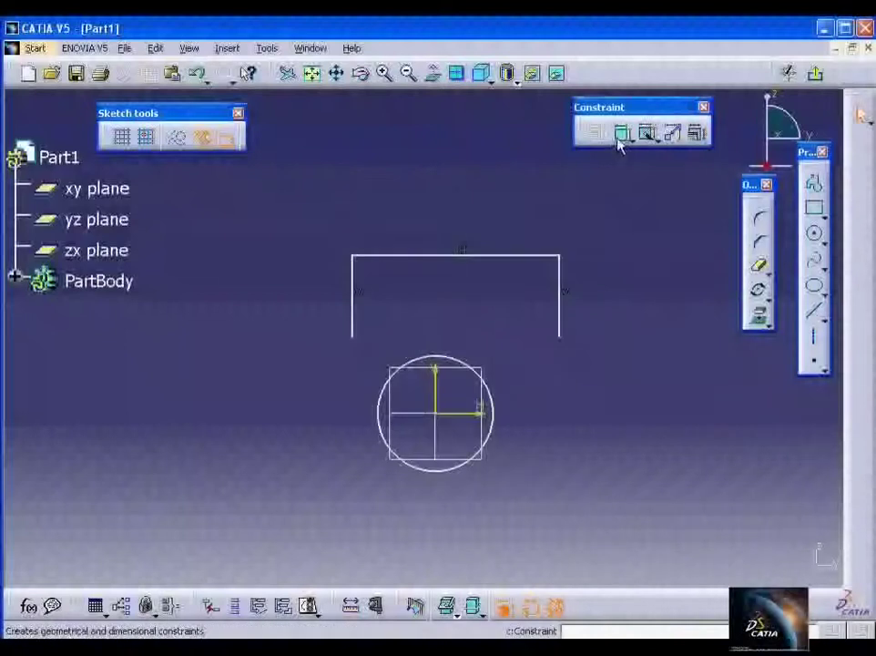
{"action": "left_click", "coordinate": [557, 304]}
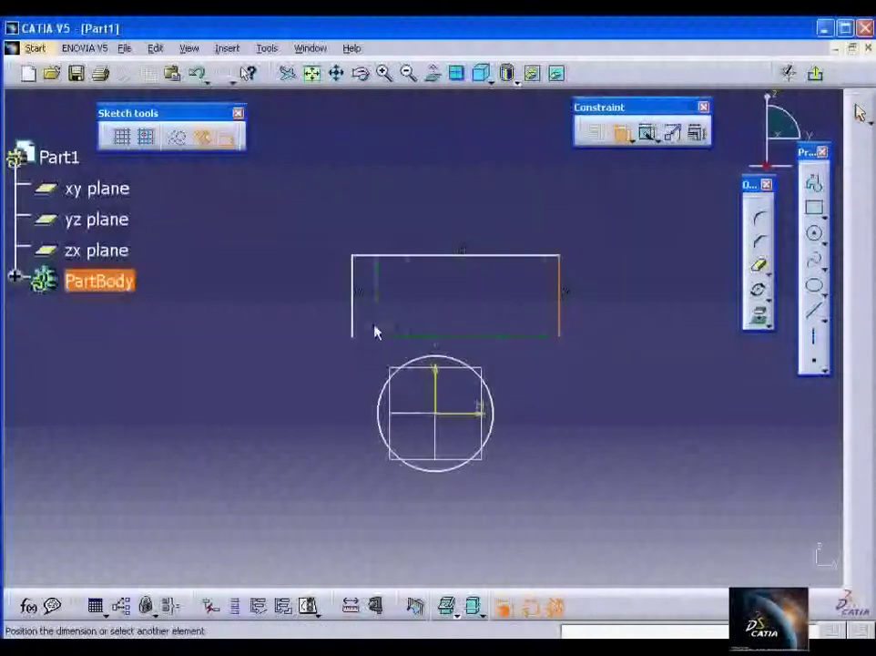
{"action": "right_click", "coordinate": [424, 226]}
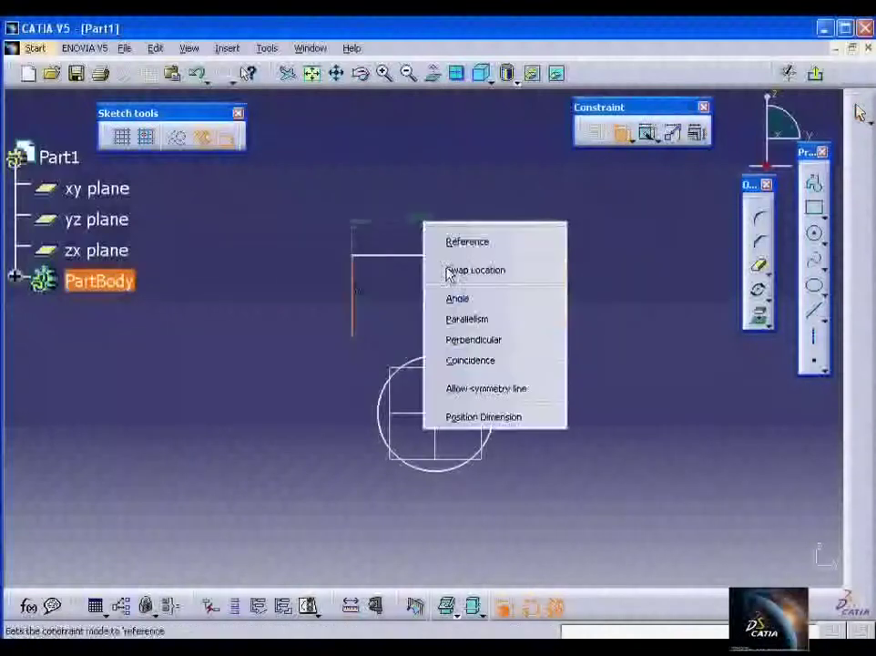
{"action": "left_click", "coordinate": [508, 415]}
{"action": "left_click", "coordinate": [438, 401]}
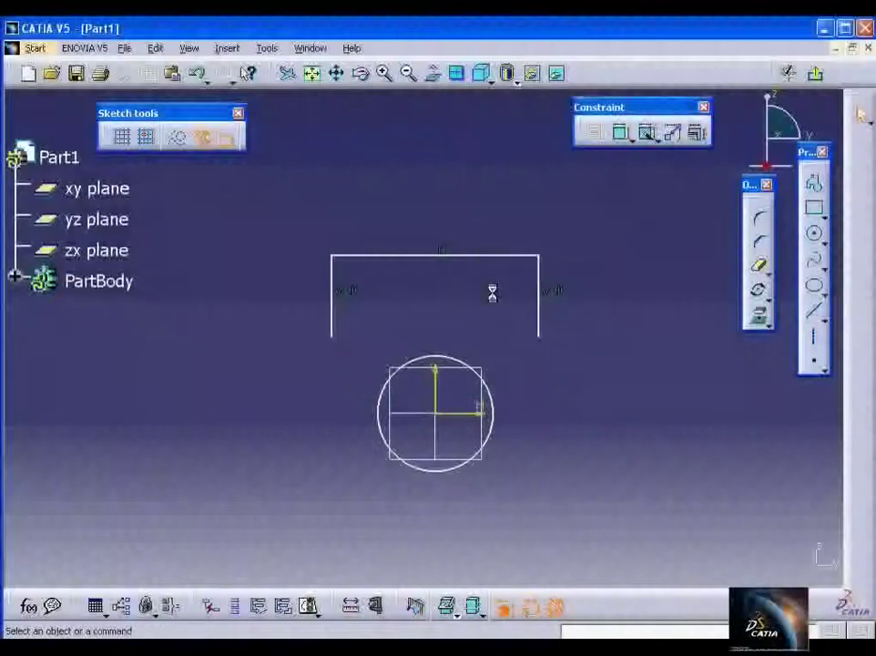
Step: Dimension the top line, set its length to 230, and drag it higher
{"action": "left_click", "coordinate": [619, 137]}
{"action": "left_click", "coordinate": [503, 255]}
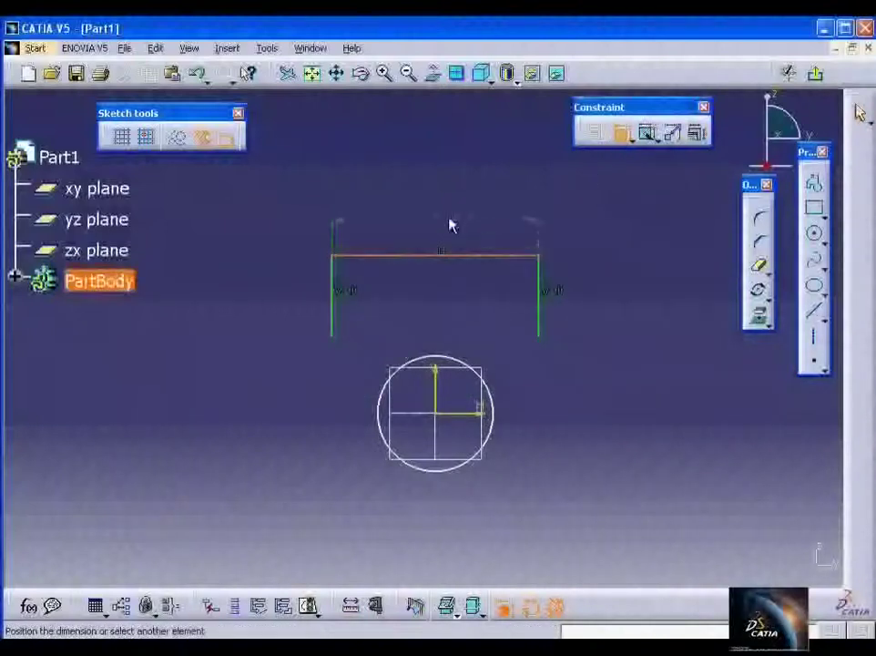
{"action": "left_click", "coordinate": [447, 210]}
{"action": "right_click", "coordinate": [447, 211]}
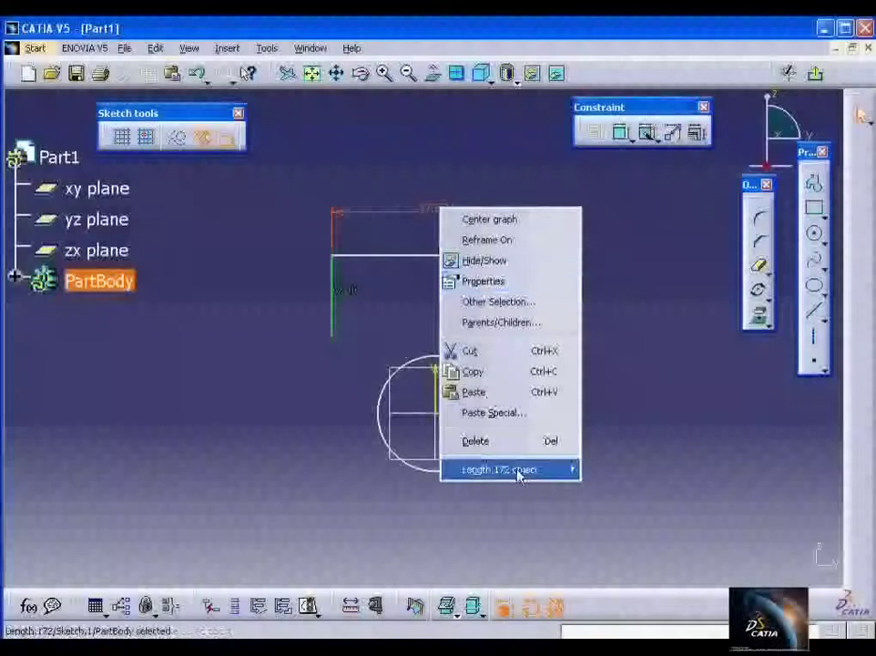
{"action": "mouse_move", "coordinate": [518, 469]}
{"action": "left_click", "coordinate": [638, 468]}
{"action": "type", "text": "230"}
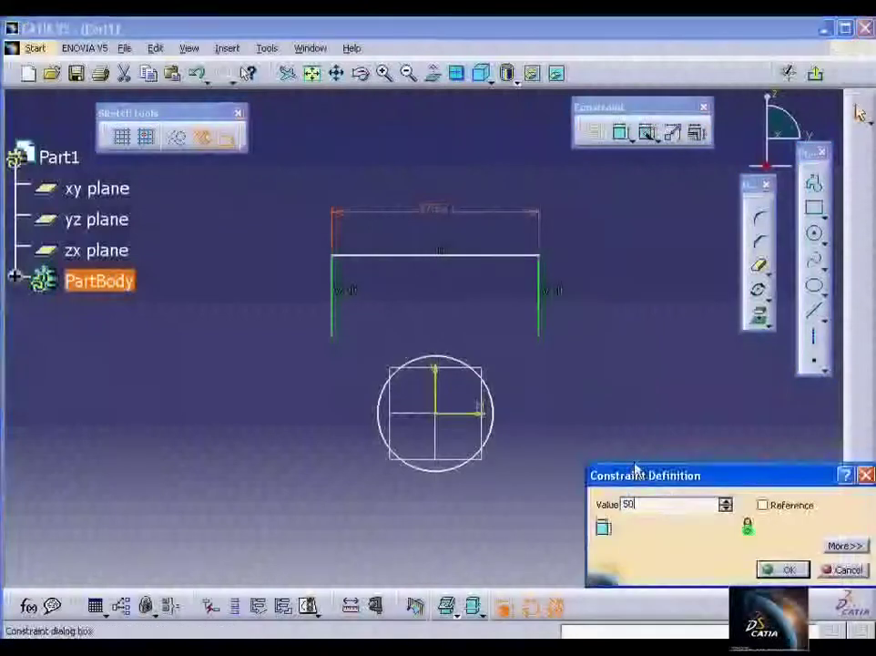
{"action": "key", "text": "Return"}
{"action": "left_click_drag", "start_coordinate": [511, 257], "coordinate": [516, 148]}
{"action": "left_click", "coordinate": [620, 133]}
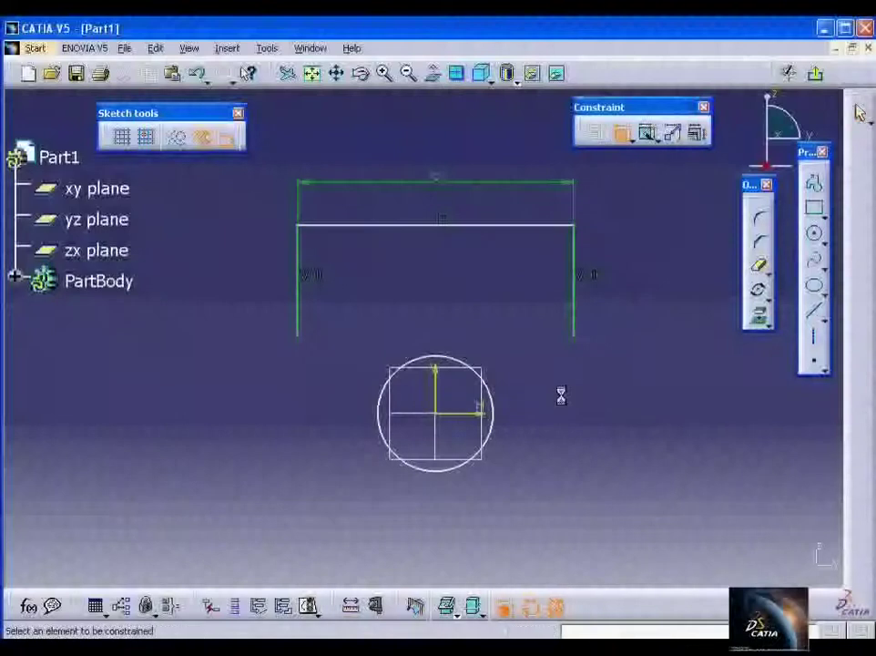
Step: Dimension the circle's diameter and draw a crank axis from the origin to the circle
{"action": "left_click", "coordinate": [549, 469]}
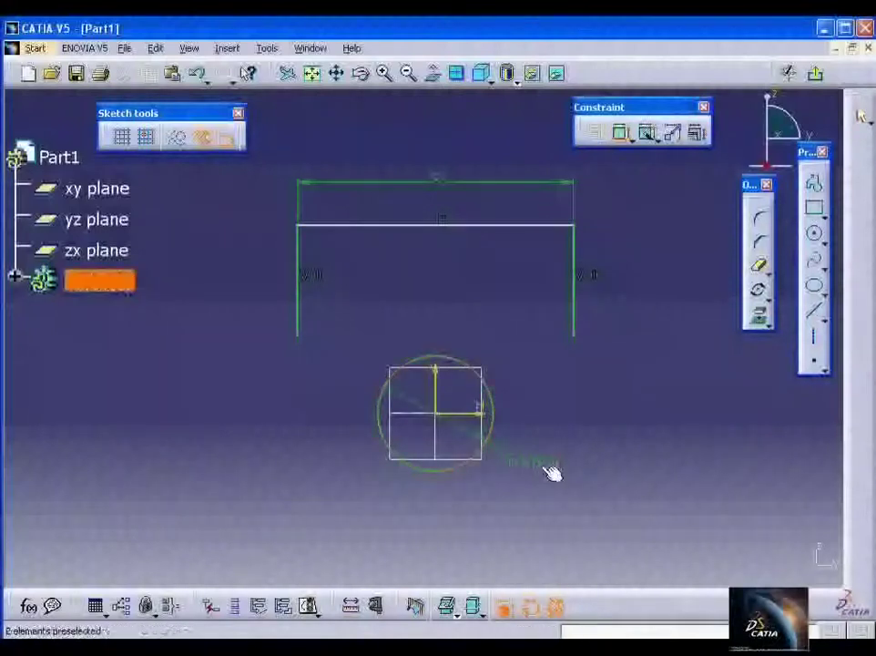
{"action": "left_click", "coordinate": [813, 333]}
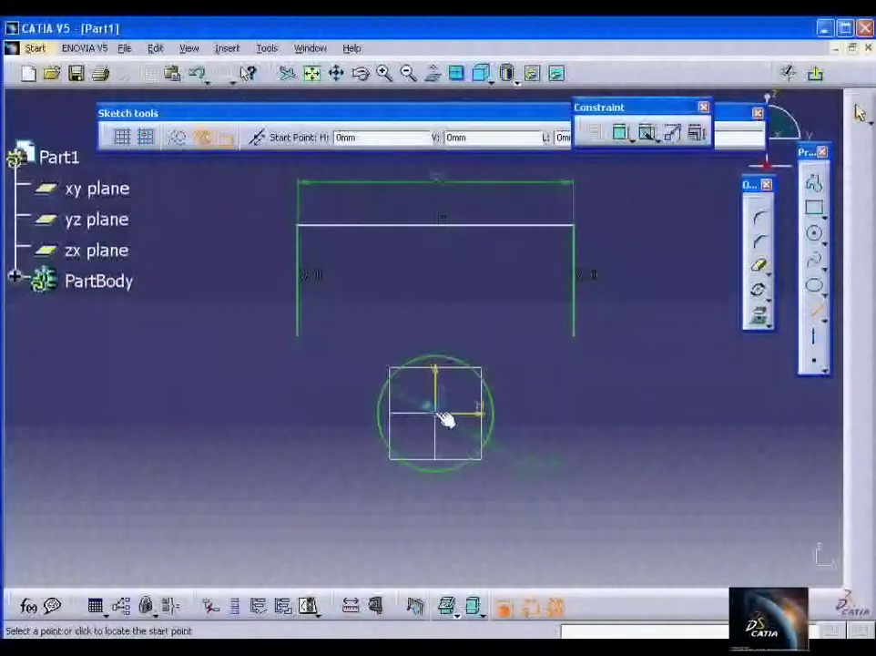
{"action": "left_click", "coordinate": [436, 415]}
{"action": "left_click", "coordinate": [485, 379]}
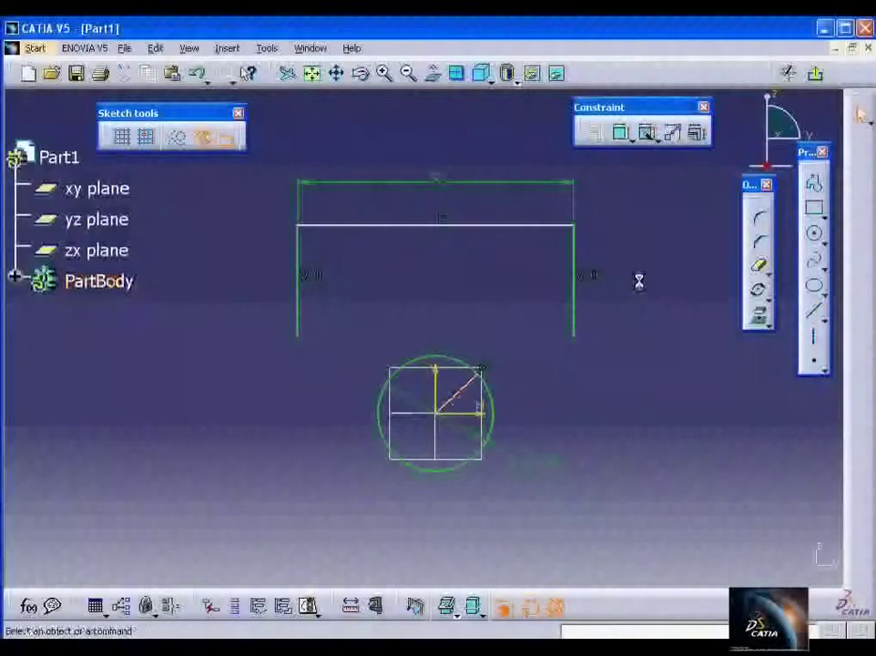
Step: Draw a horizontal line joining the left and right vertical lines
{"action": "left_click", "coordinate": [813, 312]}
{"action": "left_click", "coordinate": [303, 291]}
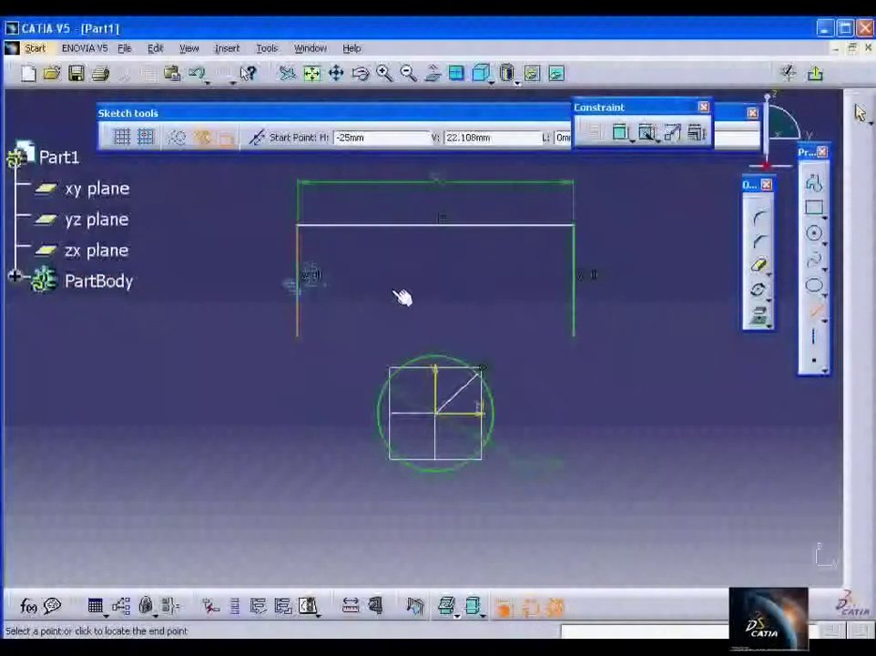
{"action": "left_click", "coordinate": [576, 289]}
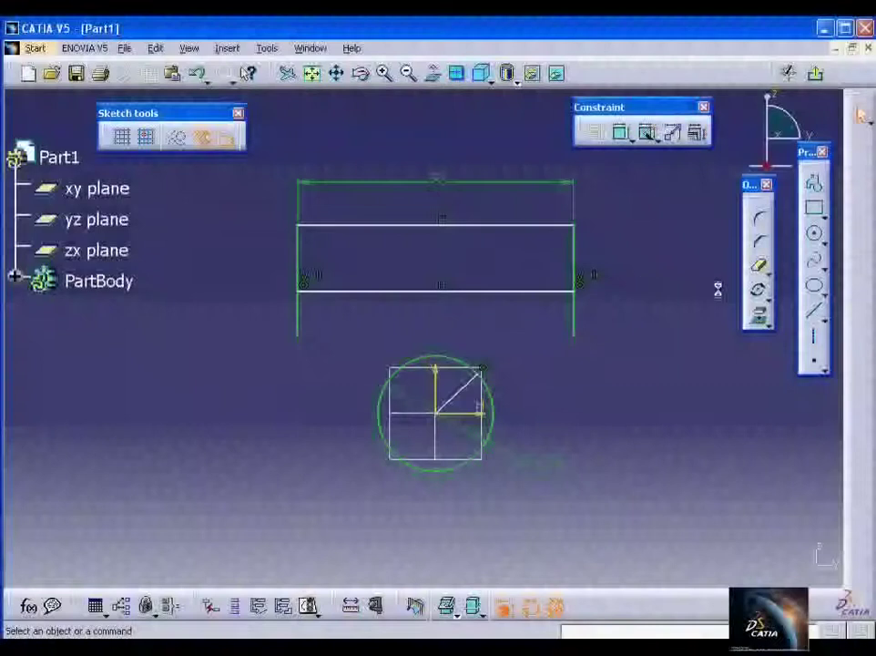
{"action": "middle_click_drag", "start_coordinate": [576, 394], "coordinate": [577, 364]}
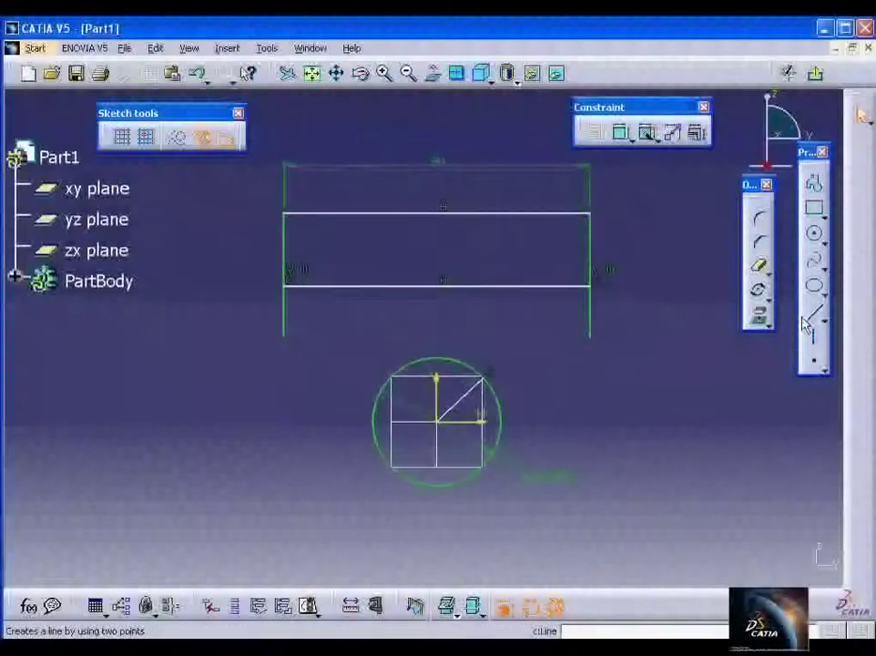
Step: Draw a connecting-rod line from the crank tip to the lower horizontal line and dimension its length
{"action": "left_click", "coordinate": [815, 312]}
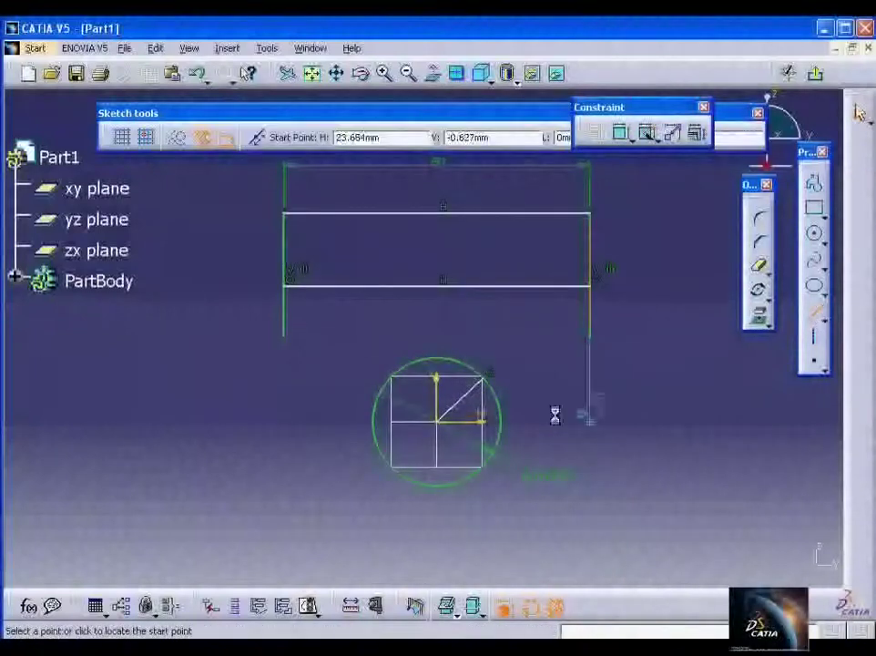
{"action": "left_click", "coordinate": [484, 372]}
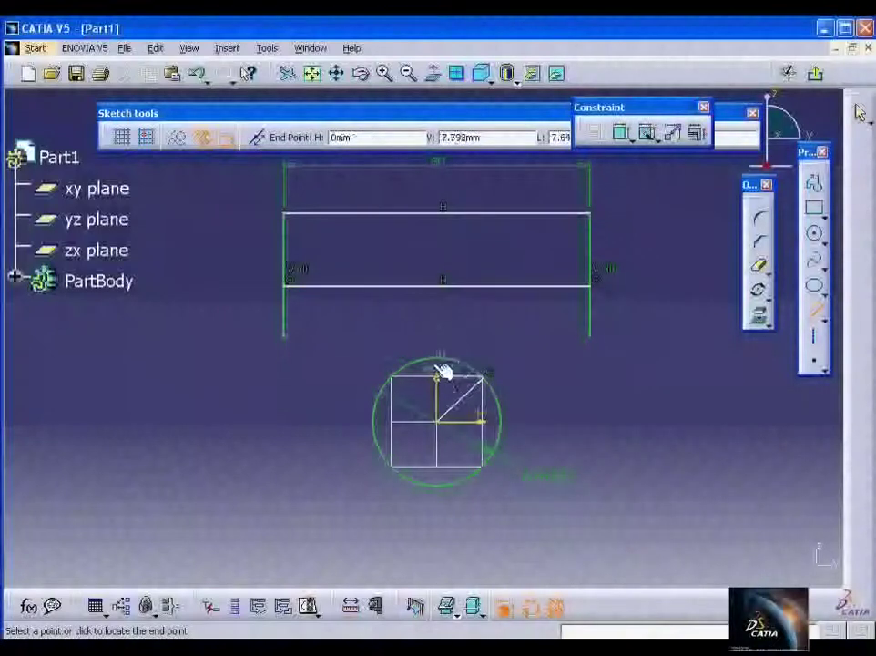
{"action": "left_click", "coordinate": [439, 283]}
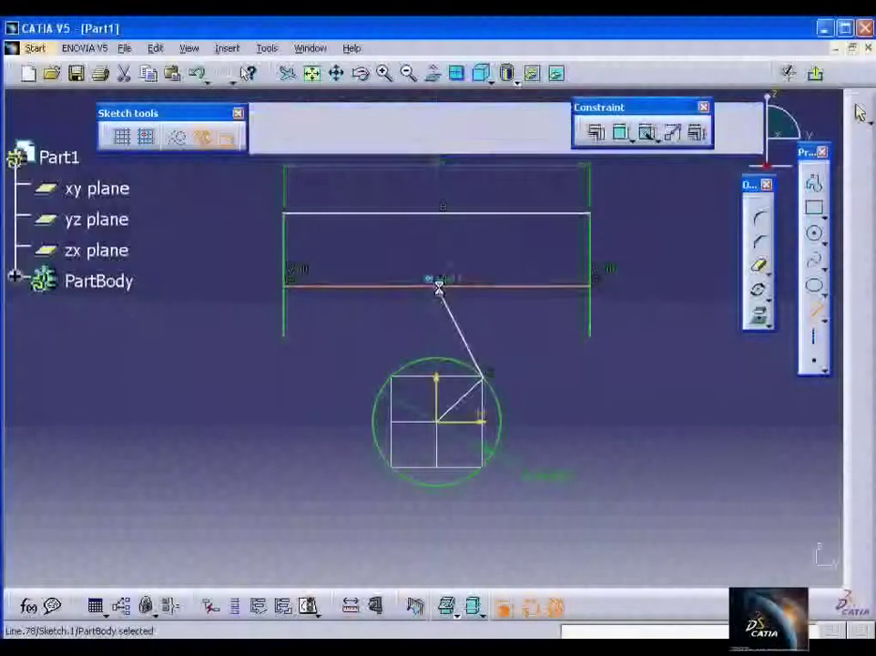
{"action": "left_click", "coordinate": [595, 133]}
{"action": "left_click", "coordinate": [513, 338]}
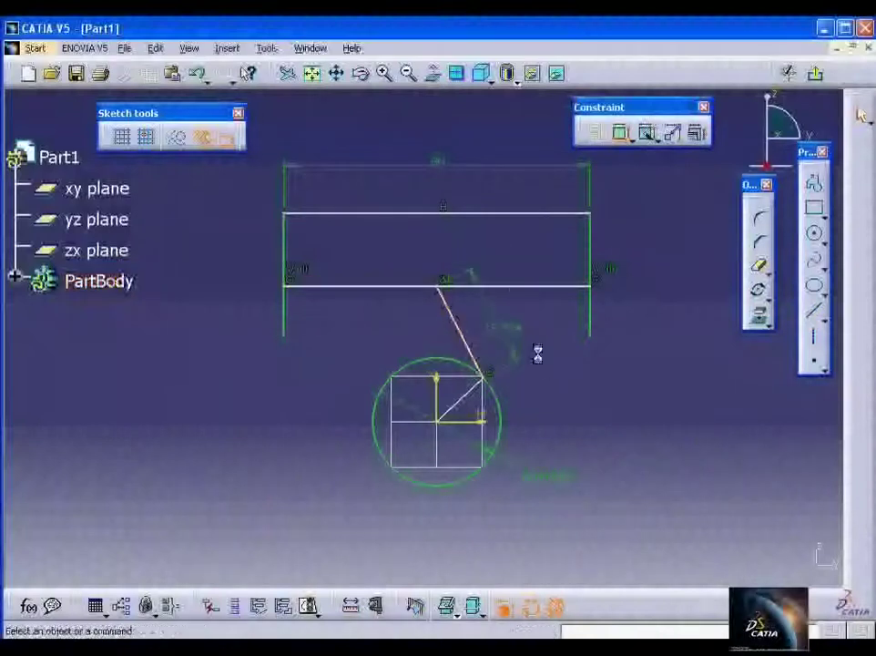
{"action": "middle_click_drag", "start_coordinate": [537, 354], "coordinate": [545, 342]}
{"action": "left_click_drag", "start_coordinate": [542, 283], "coordinate": [480, 232]}
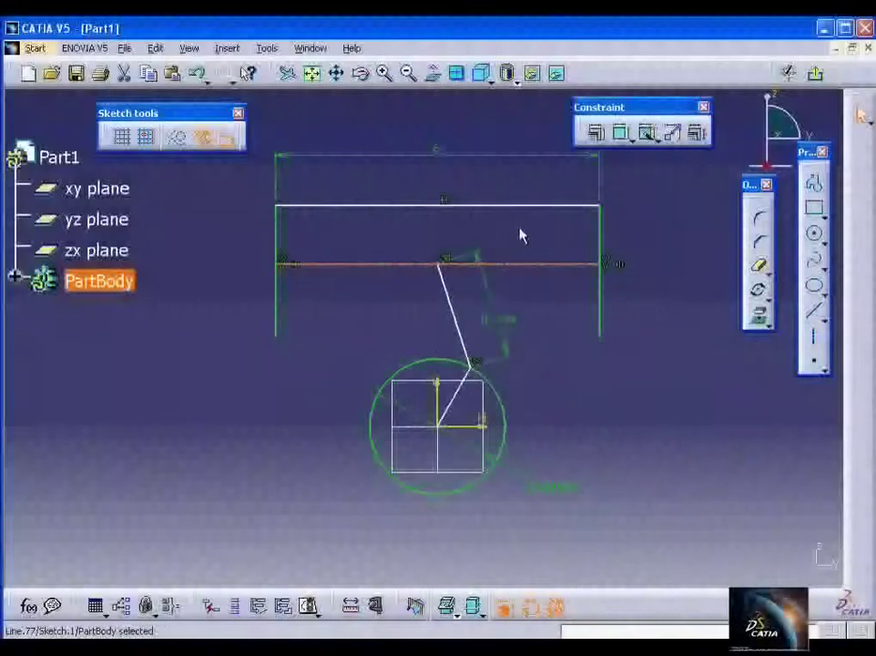
Step: Dimension the distance from the top line to the circle centre
{"action": "left_click", "coordinate": [622, 133]}
{"action": "left_click", "coordinate": [516, 207]}
{"action": "left_click", "coordinate": [500, 451]}
{"action": "left_click", "coordinate": [204, 311]}
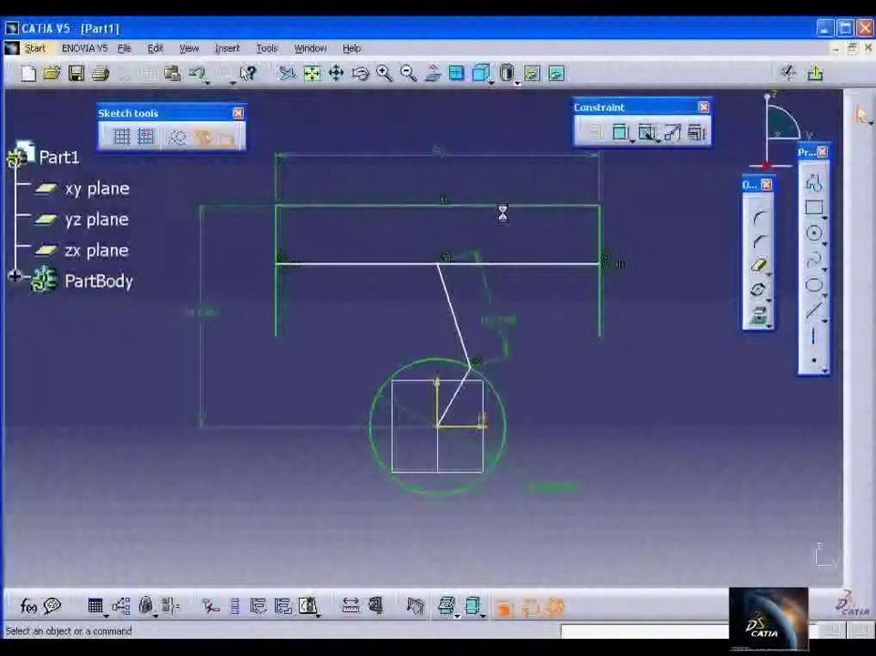
Step: Add an angle dimension to the crank line and open its value
{"action": "left_click", "coordinate": [622, 133]}
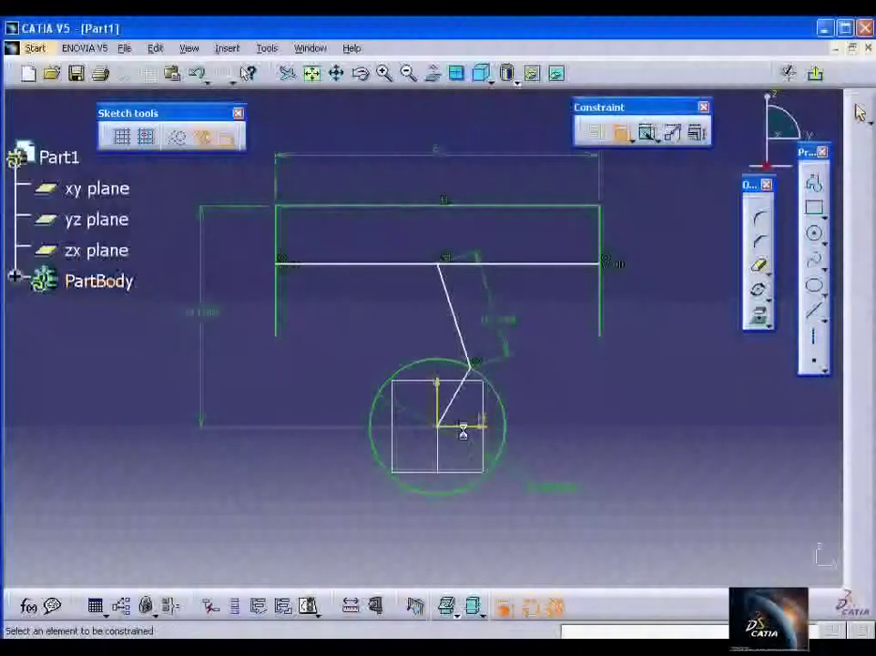
{"action": "left_click", "coordinate": [459, 412]}
{"action": "left_click", "coordinate": [543, 398]}
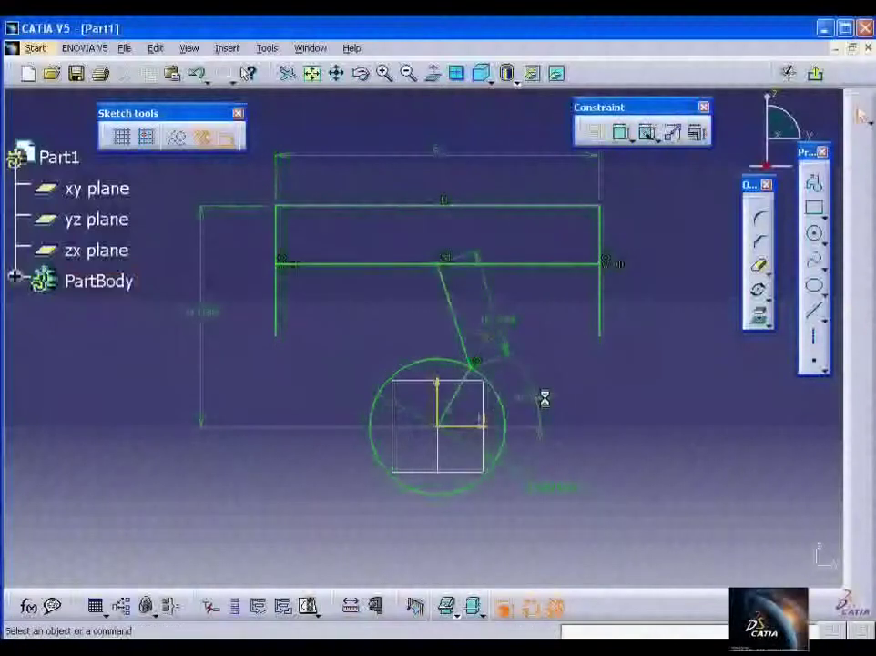
{"action": "right_click", "coordinate": [546, 398]}
{"action": "left_click", "coordinate": [743, 469]}
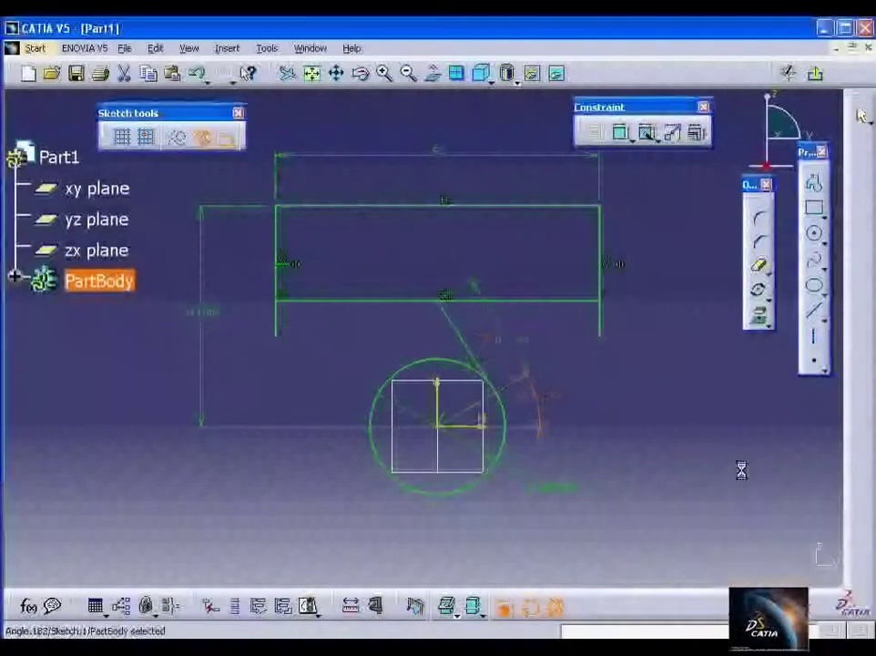
{"action": "left_click", "coordinate": [668, 440]}
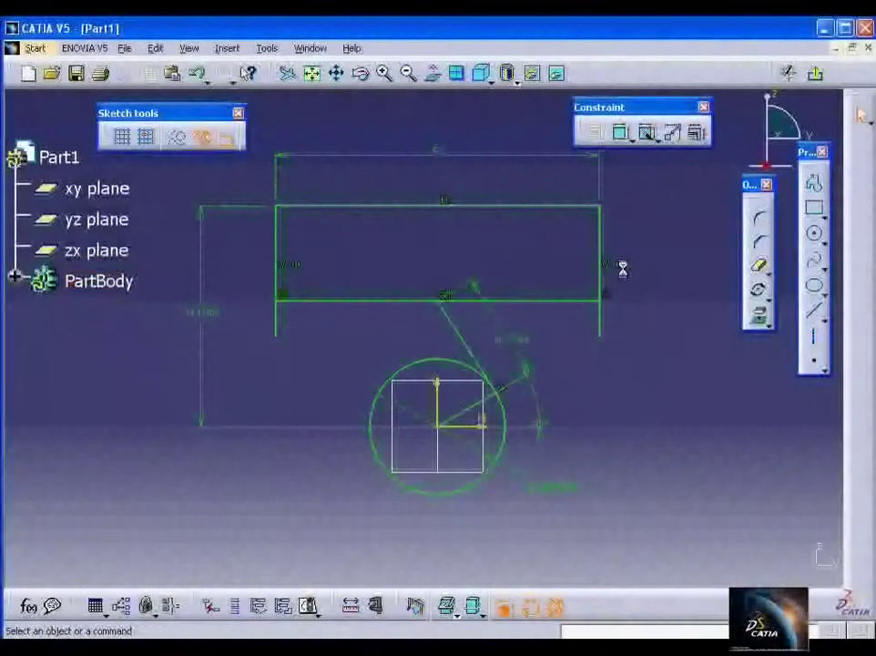
Step: Add height dimensions at the right and left sides until the sketch reads Iso-Constrained
{"action": "left_click", "coordinate": [310, 606]}
{"action": "left_click", "coordinate": [798, 559]}
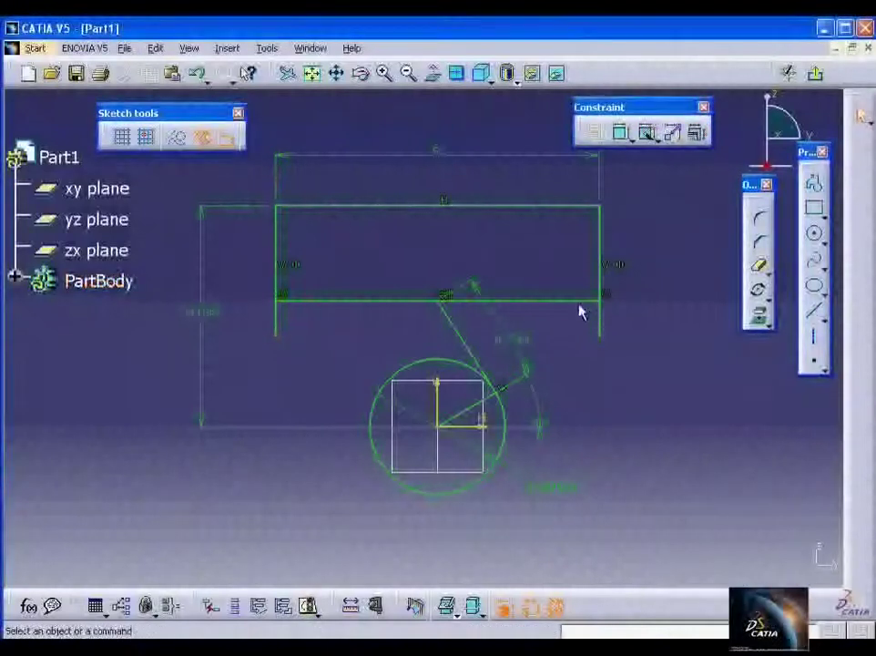
{"action": "left_click", "coordinate": [603, 321]}
{"action": "left_click", "coordinate": [651, 302]}
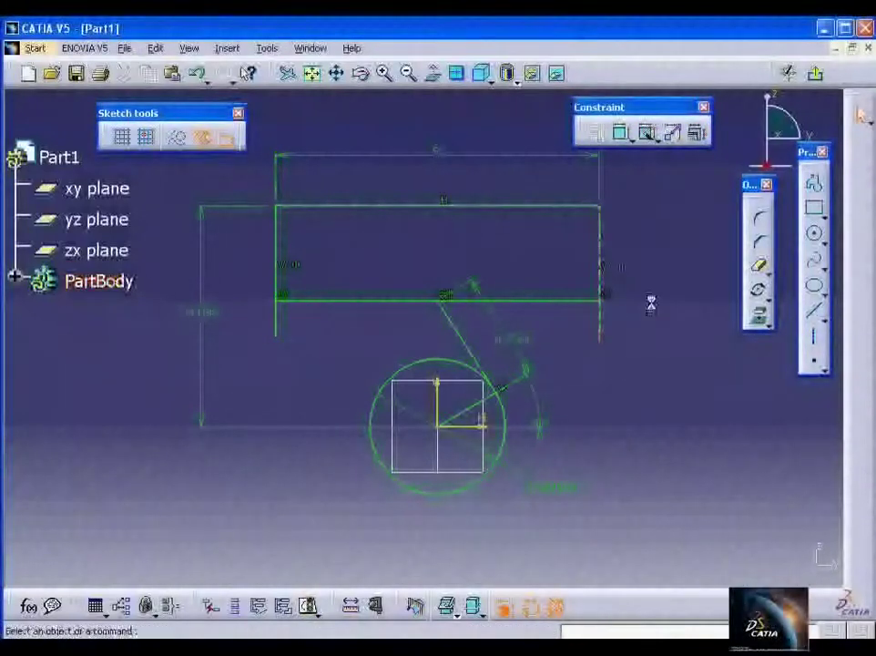
{"action": "left_click", "coordinate": [600, 350]}
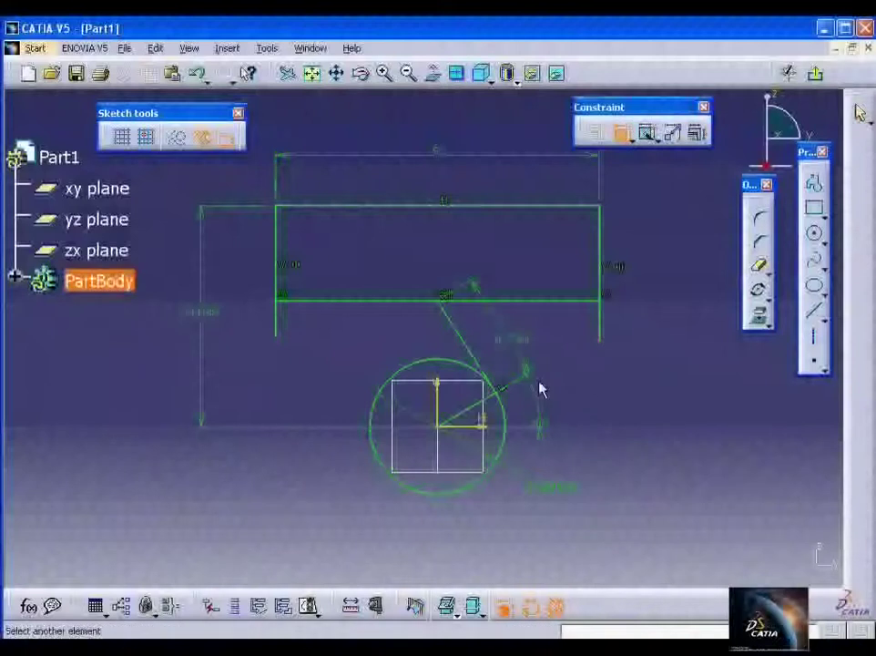
{"action": "left_click", "coordinate": [663, 396]}
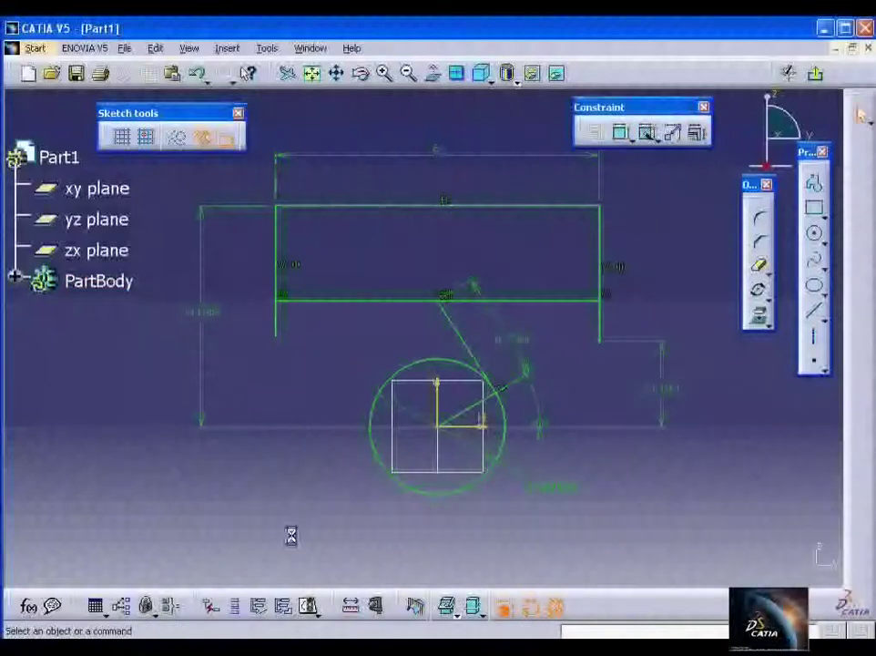
{"action": "left_click", "coordinate": [308, 605]}
{"action": "left_click", "coordinate": [798, 560]}
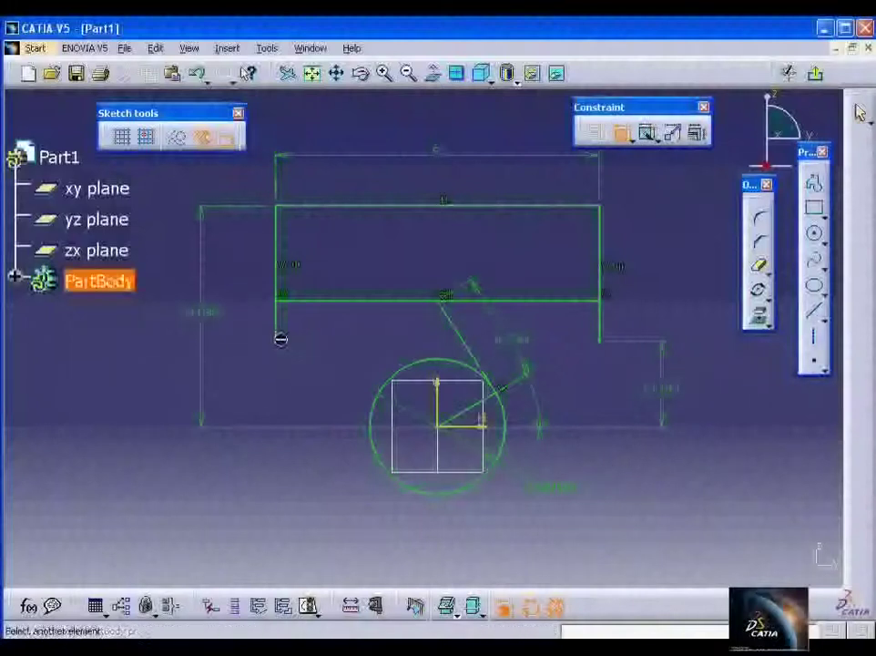
{"action": "left_click", "coordinate": [303, 355]}
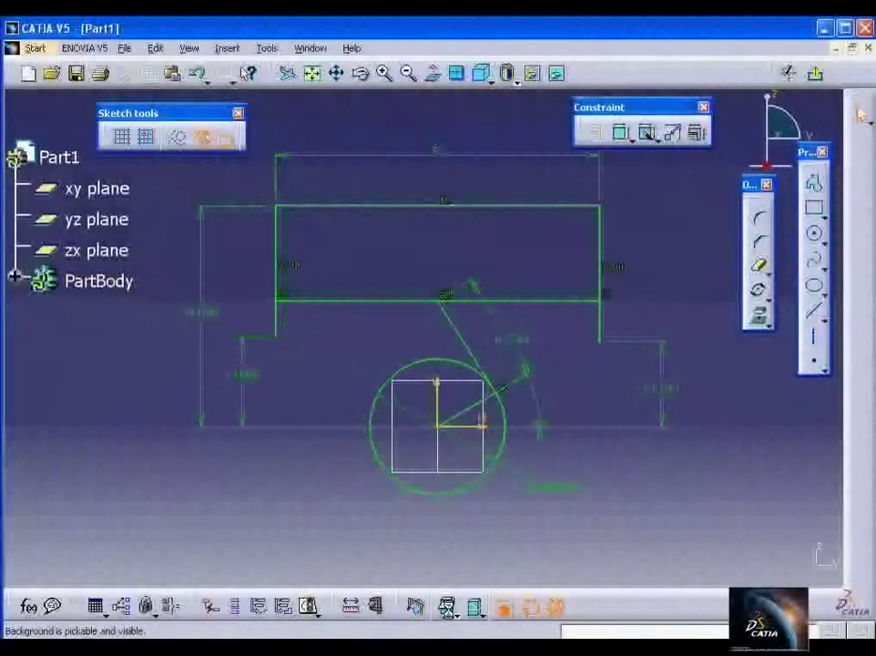
{"action": "left_click", "coordinate": [309, 608]}
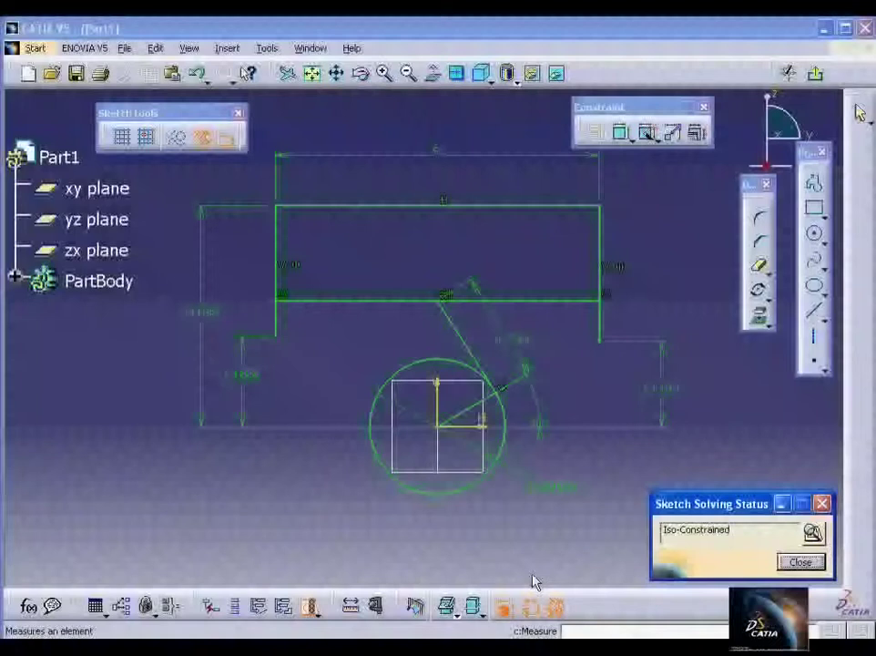
{"action": "left_click", "coordinate": [800, 563]}
{"action": "middle_click", "coordinate": [565, 382]}
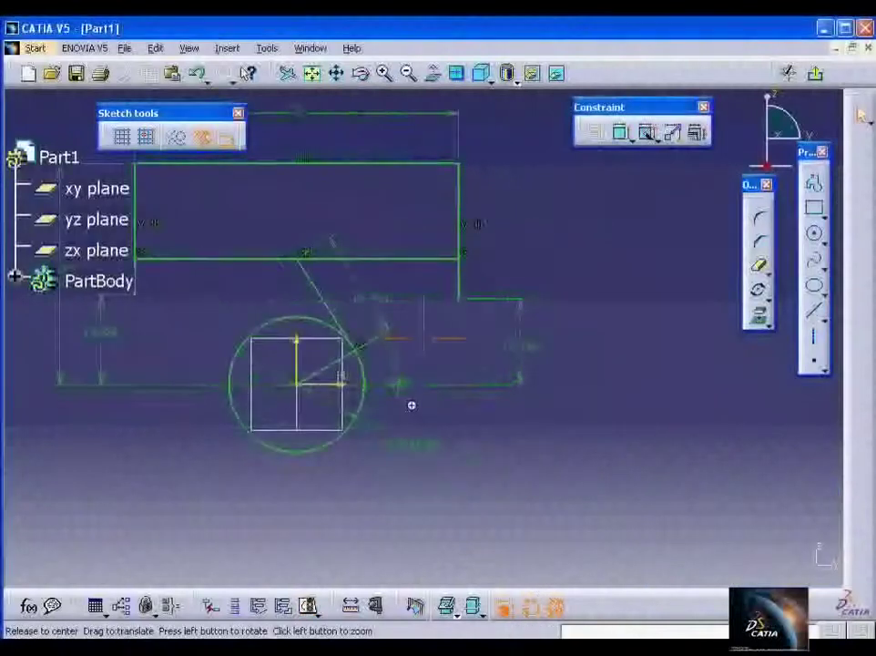
{"action": "middle_click_drag", "start_coordinate": [410, 405], "coordinate": [573, 473]}
{"action": "left_click", "coordinate": [571, 420]}
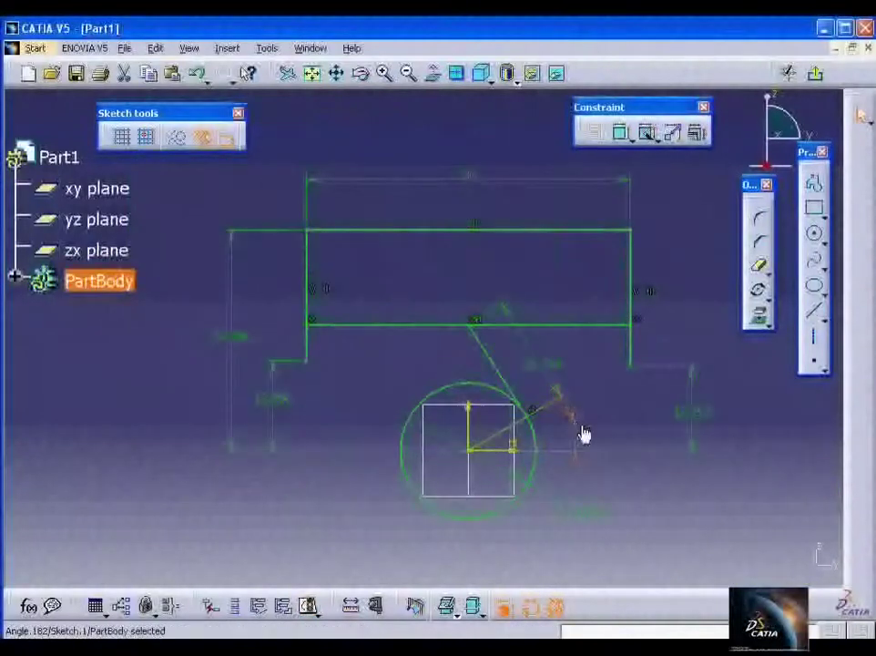
{"action": "left_click", "coordinate": [584, 434]}
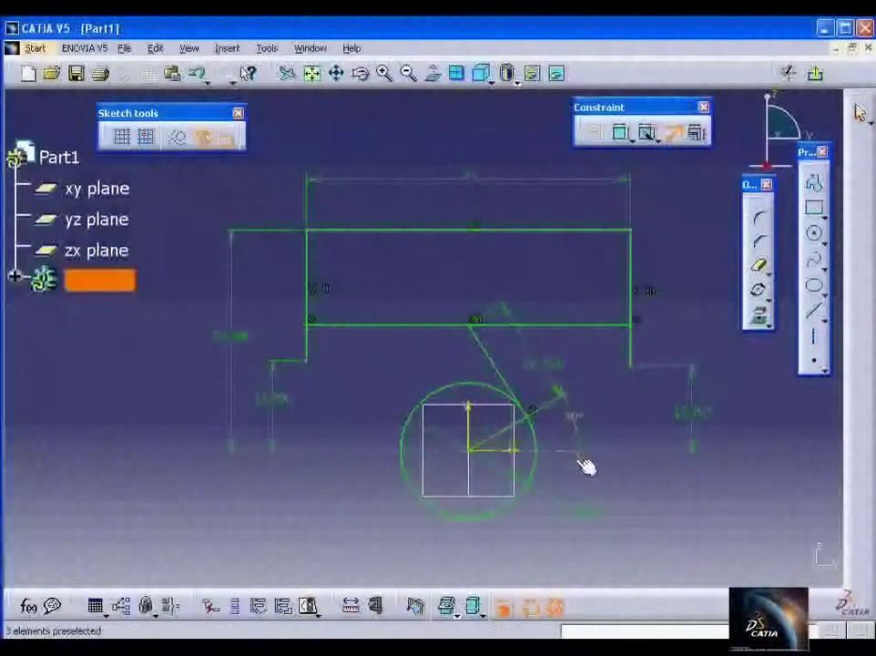
Step: Animate the crank angle to 180deg, play it, then change the last value to 360deg
{"action": "left_click", "coordinate": [579, 421]}
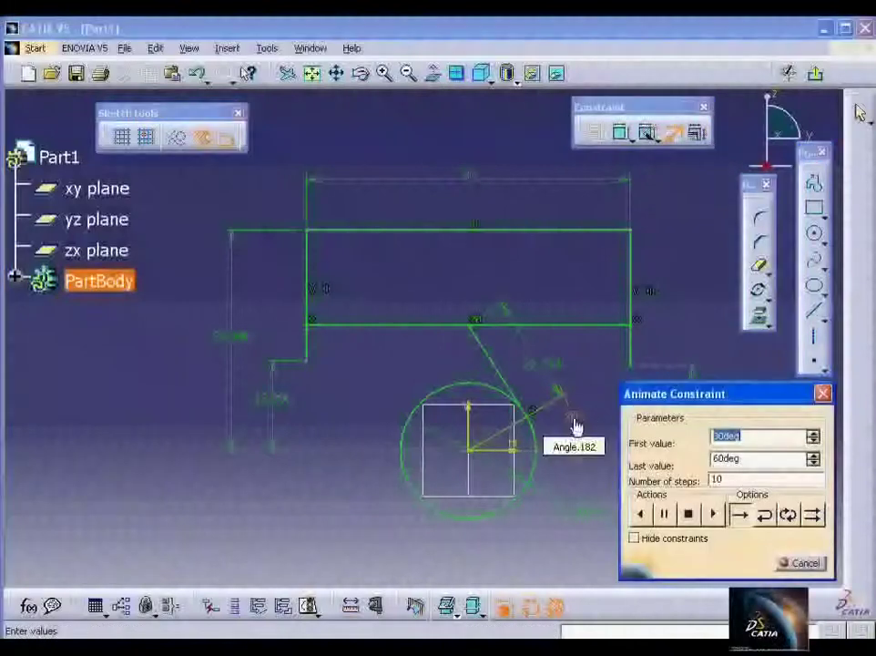
{"action": "mouse_move", "coordinate": [576, 425]}
{"action": "middle_mouse_down"}
{"action": "mouse_move", "coordinate": [545, 401]}
{"action": "mouse_move", "coordinate": [561, 398]}
{"action": "middle_mouse_up"}
{"action": "left_click_drag", "start_coordinate": [730, 393], "coordinate": [748, 325]}
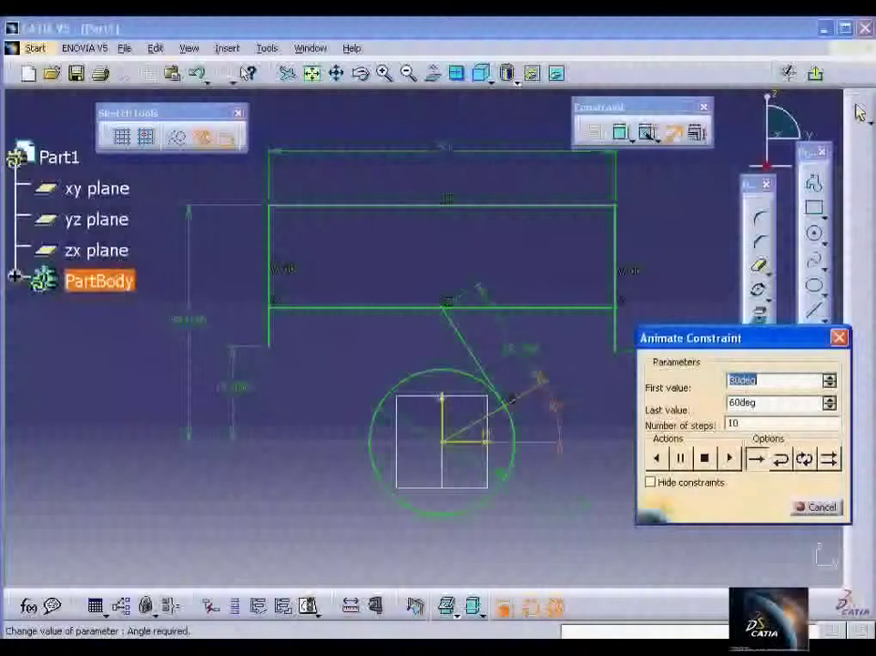
{"action": "key", "text": "Return"}
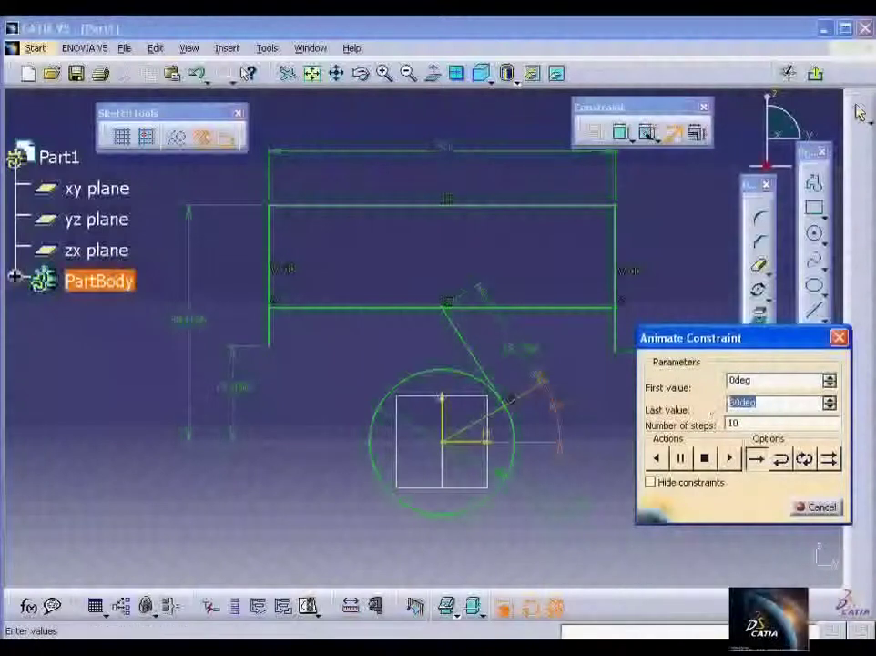
{"action": "left_click", "coordinate": [618, 386]}
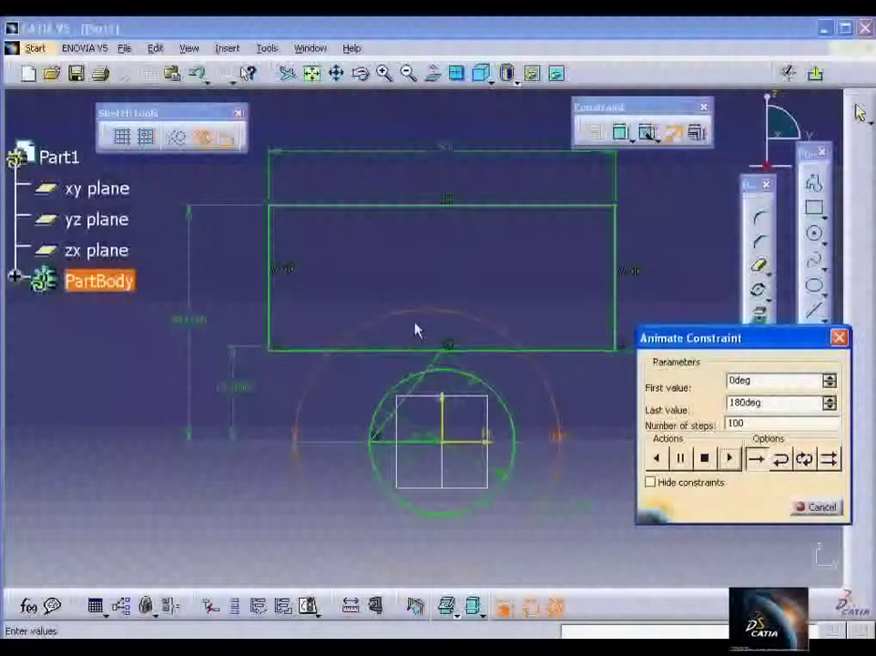
{"action": "left_click", "coordinate": [728, 459]}
{"action": "left_click_drag", "start_coordinate": [773, 402], "coordinate": [690, 411]}
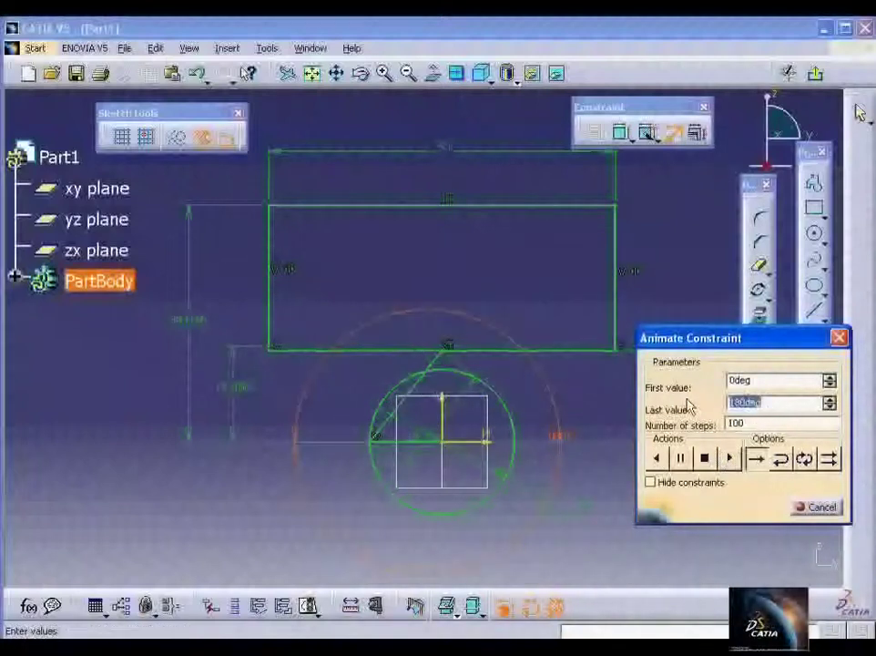
{"action": "type", "text": "360deg"}
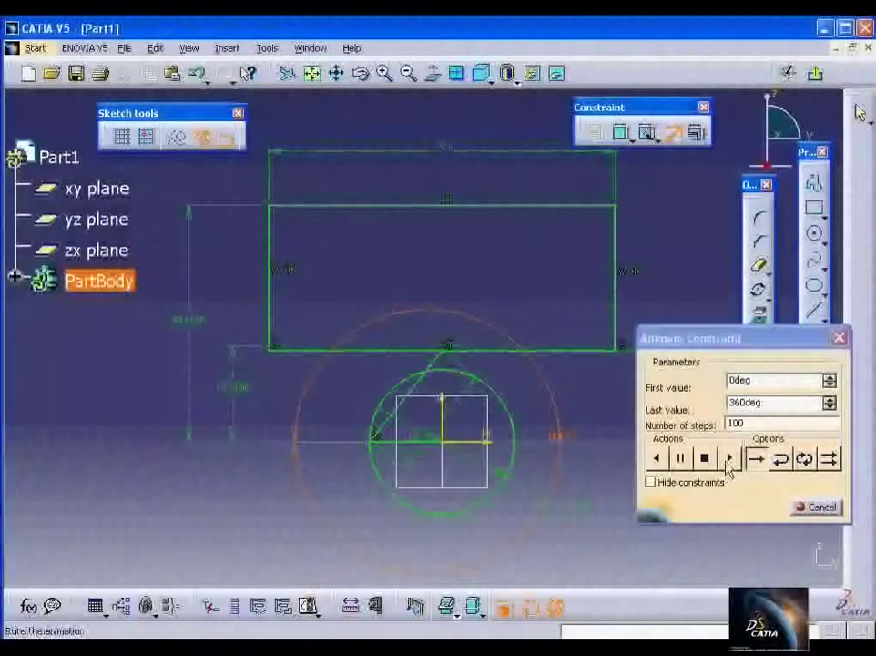
Step: Run the 360deg crank animation, trying the Repeat, Loop and Reverse playback modes
{"action": "left_click", "coordinate": [729, 461]}
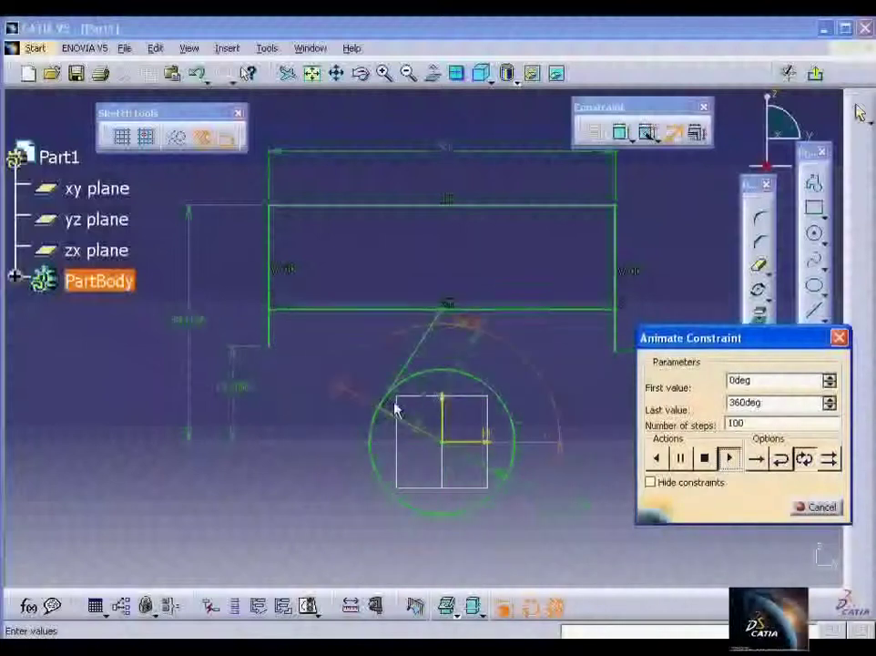
{"action": "left_click", "coordinate": [829, 465]}
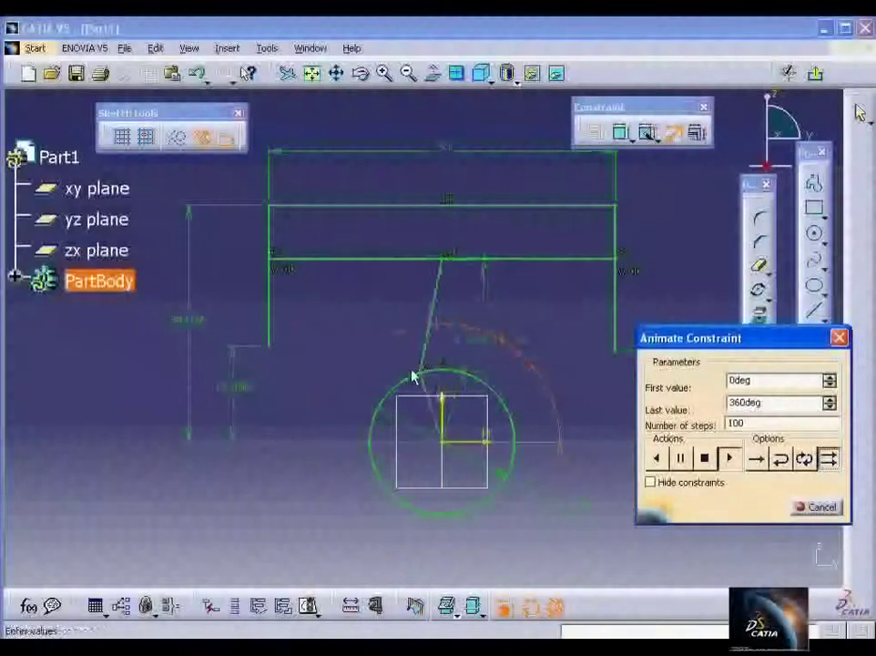
{"action": "left_click", "coordinate": [804, 460]}
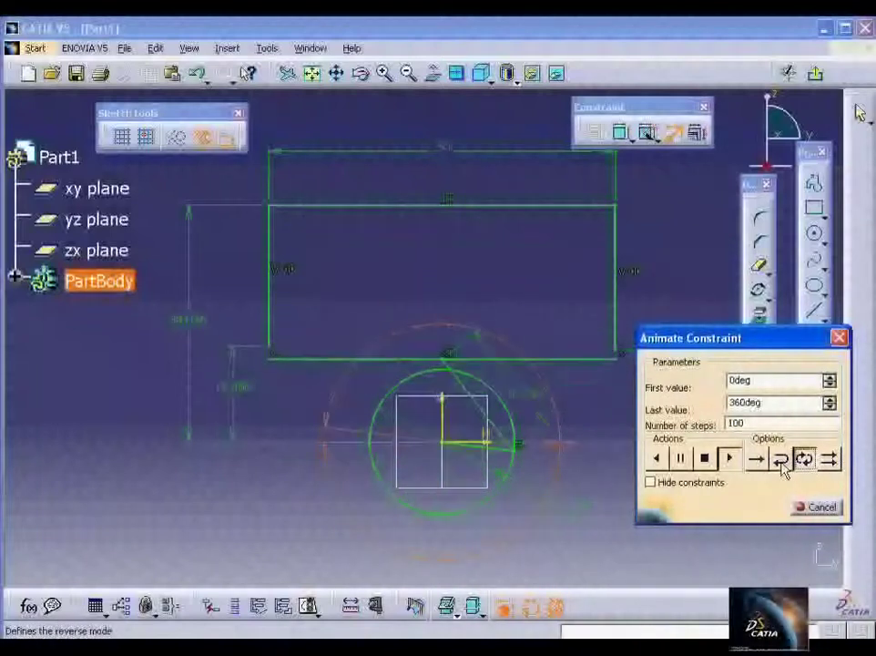
{"action": "left_click", "coordinate": [781, 461]}
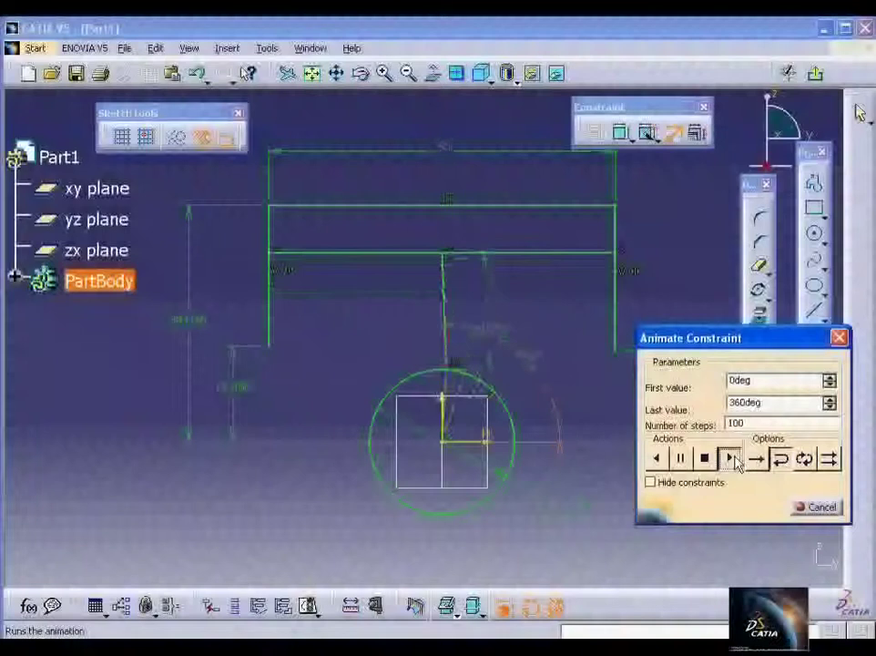
{"action": "left_click", "coordinate": [783, 462]}
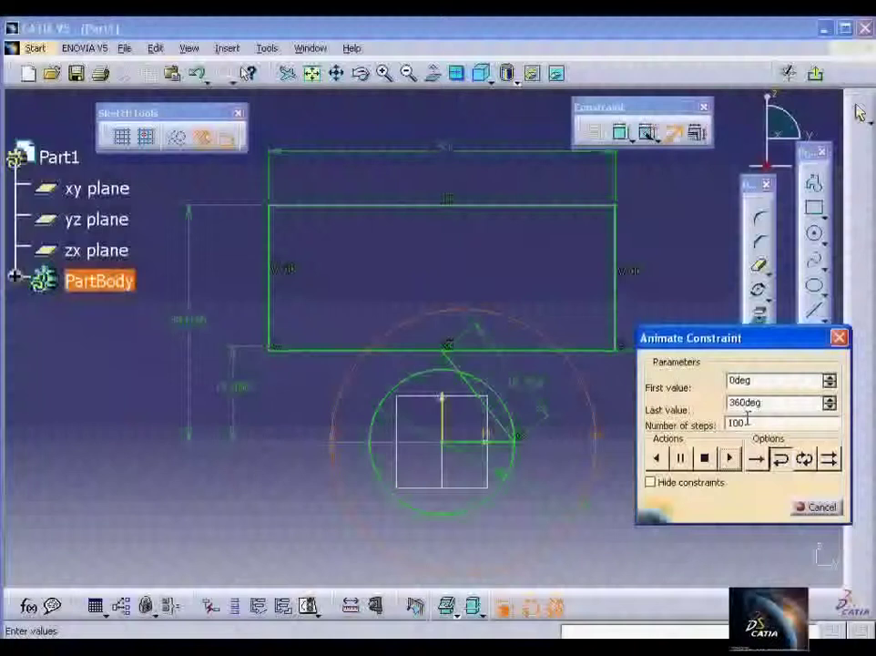
{"action": "left_click", "coordinate": [731, 460]}
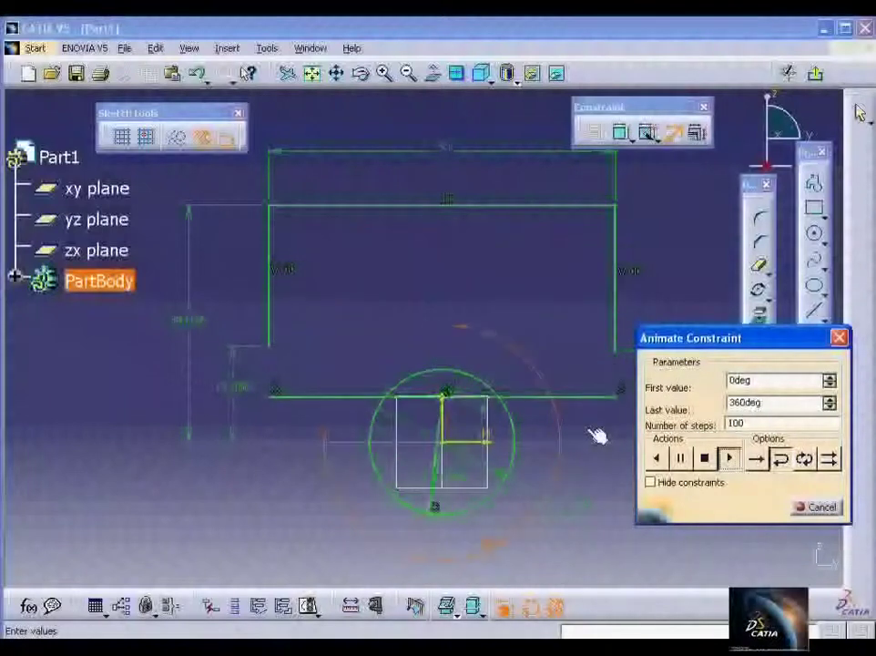
Step: Set 250 steps, loop the animation with constraints hidden, then Cancel the dialog
{"action": "double_click", "coordinate": [734, 423]}
{"action": "type", "text": "250"}
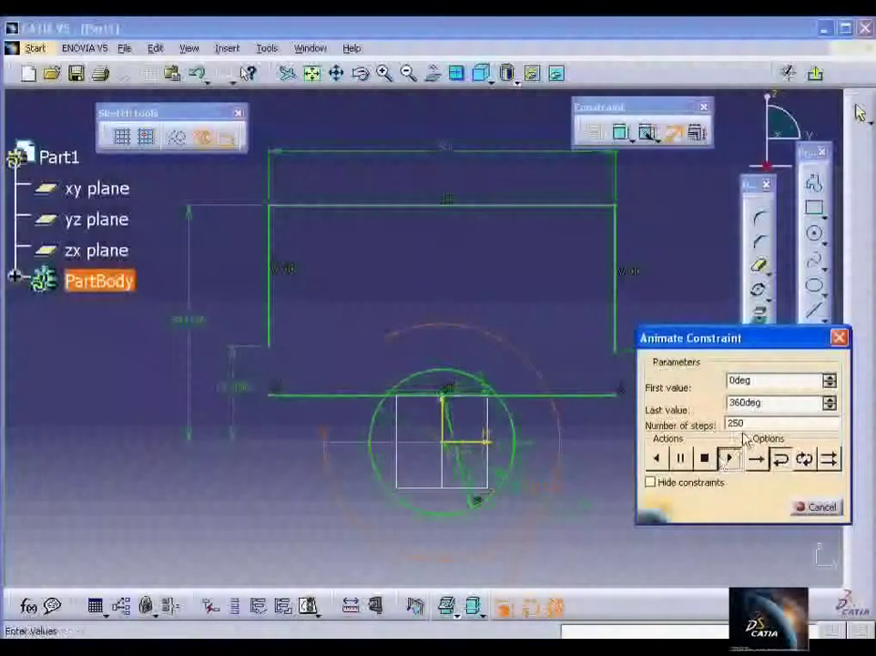
{"action": "left_click", "coordinate": [803, 462]}
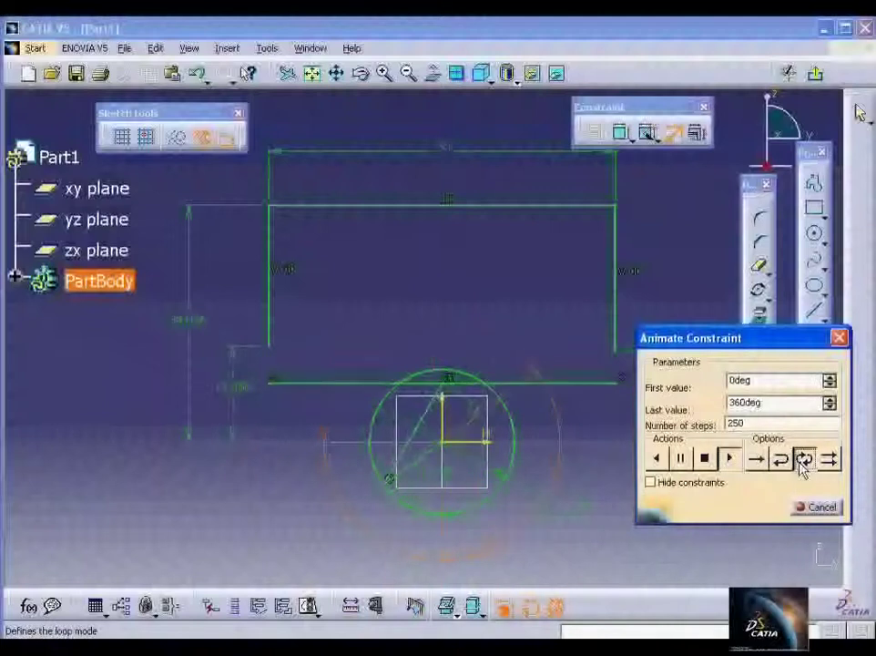
{"action": "left_click", "coordinate": [697, 489]}
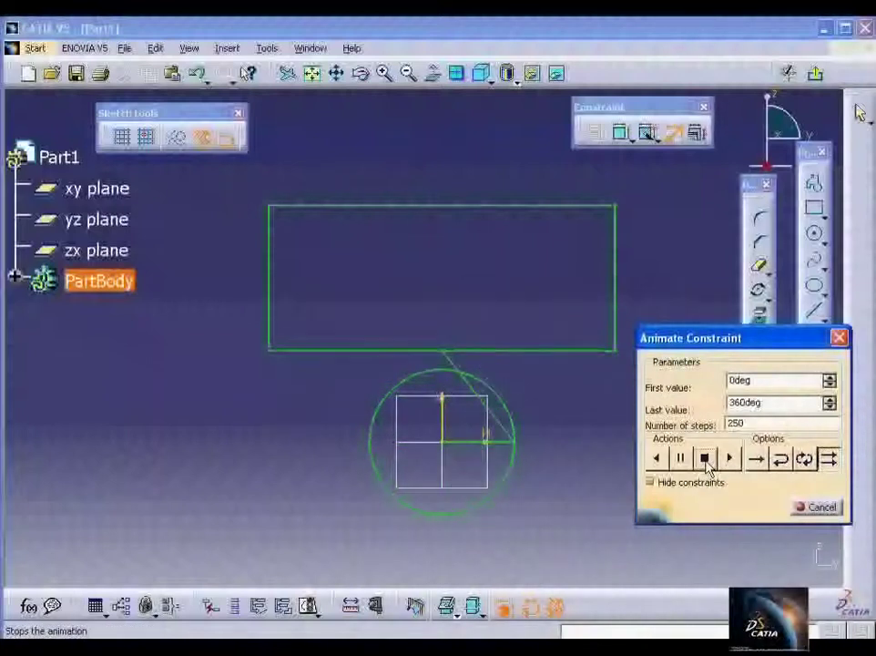
{"action": "left_click", "coordinate": [808, 510]}
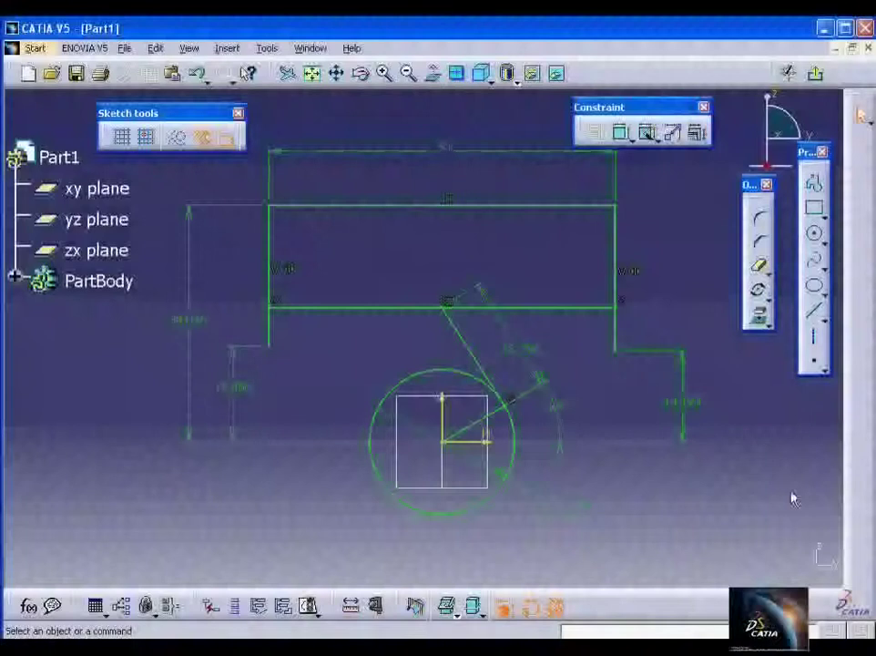